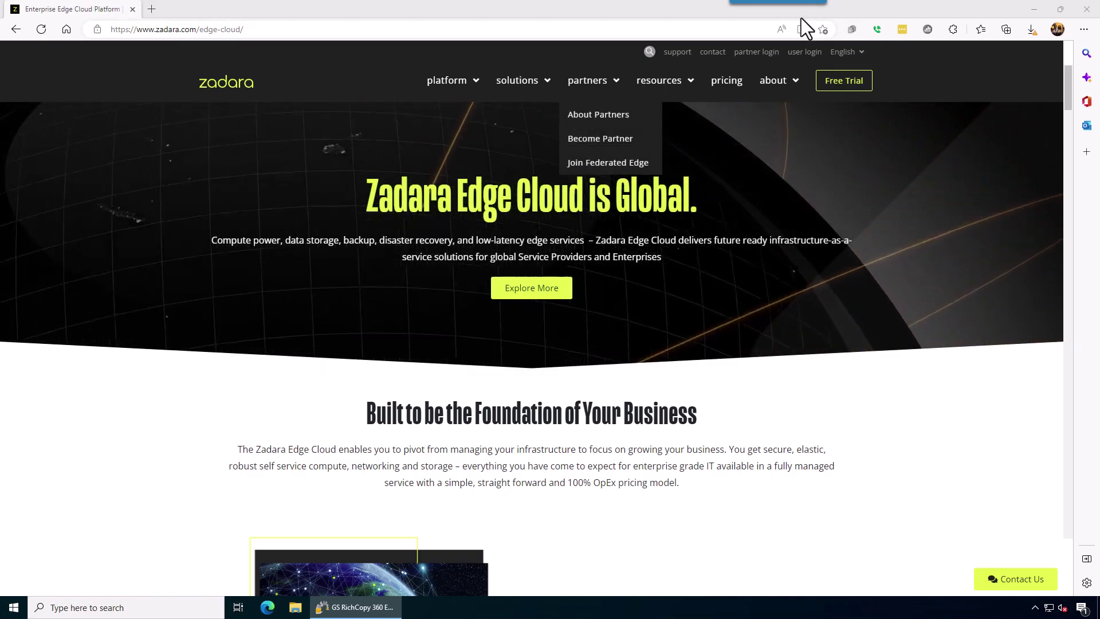
Step: Minimize Edge, create a new job, and skip the schedule wizard for manual cloud setup
click(1033, 9)
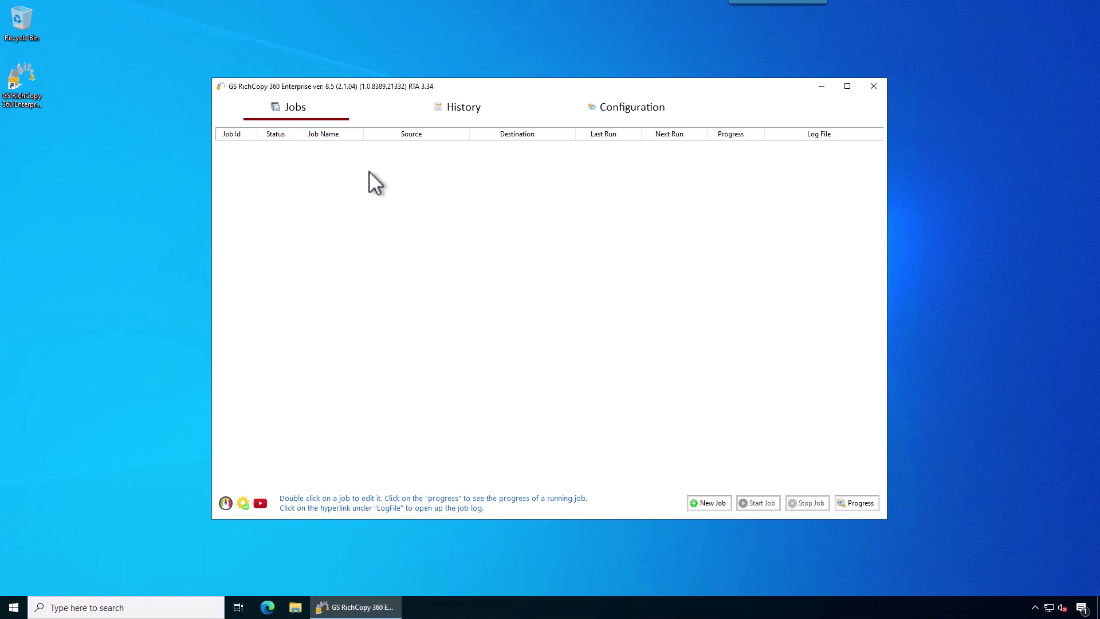
right_click(408, 187)
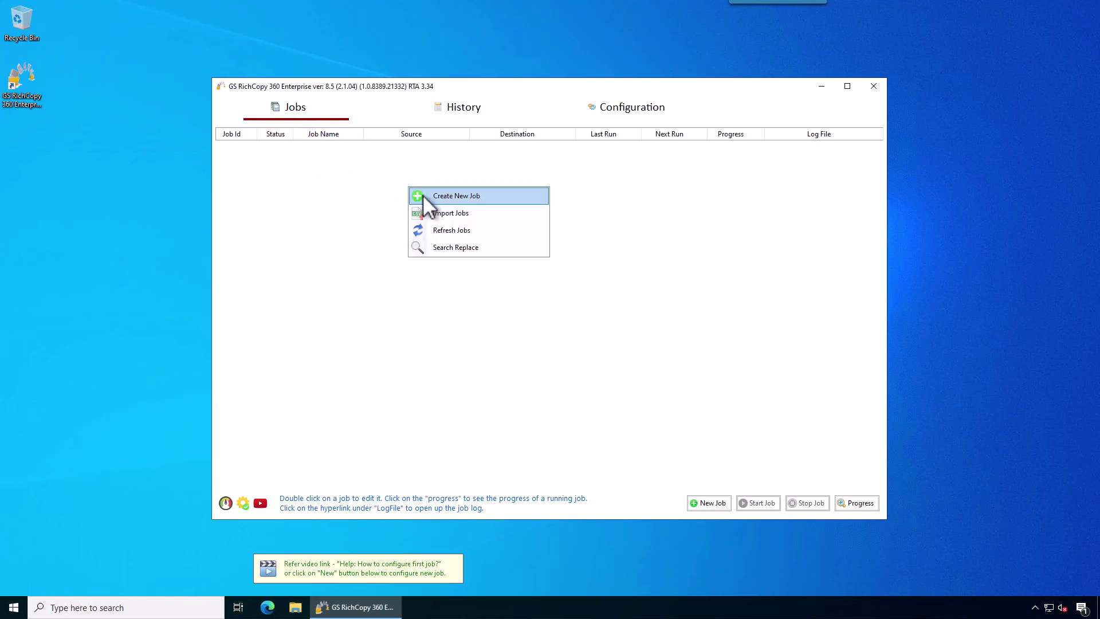
click(424, 197)
click(457, 341)
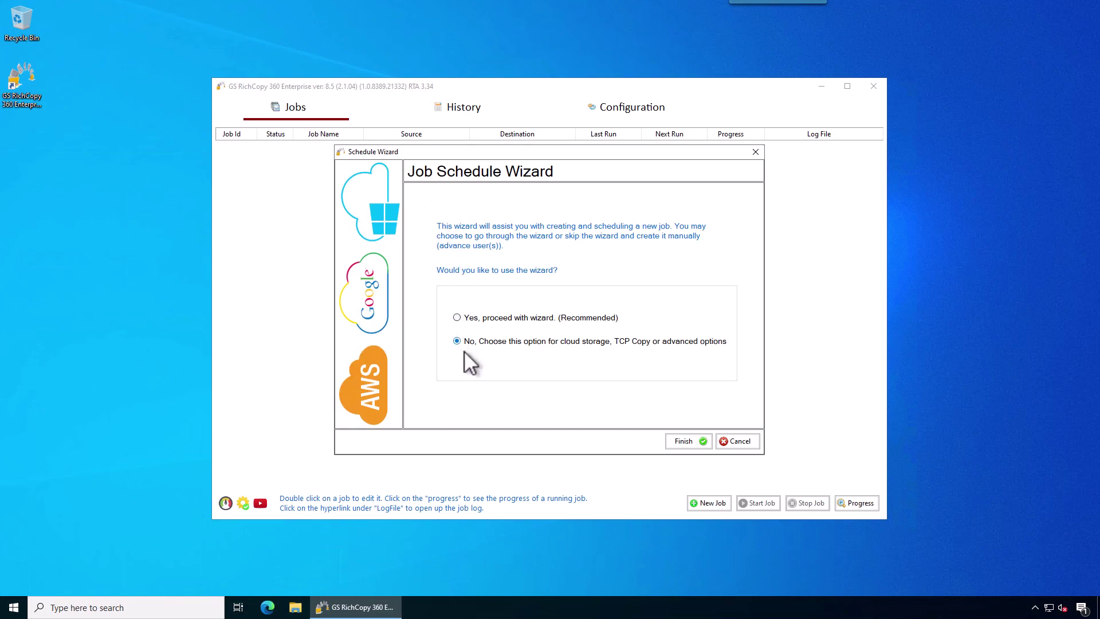
Step: Name the job 'Zadara Cloud Storage Bucket Demo' and keep source type Local/Drive/Network
click(686, 439)
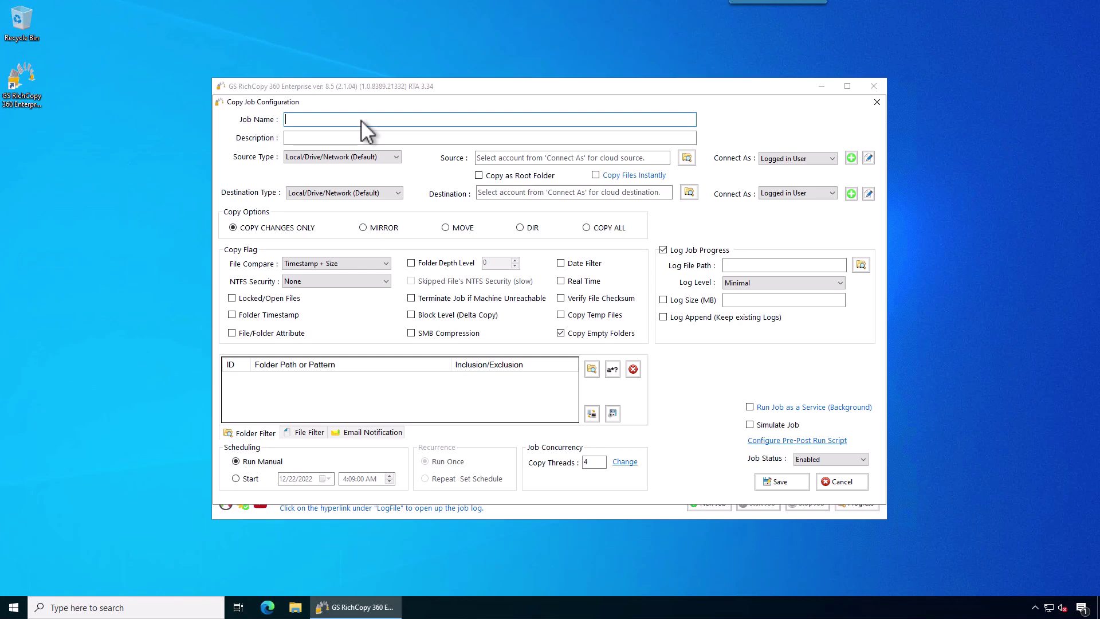
text(Za)
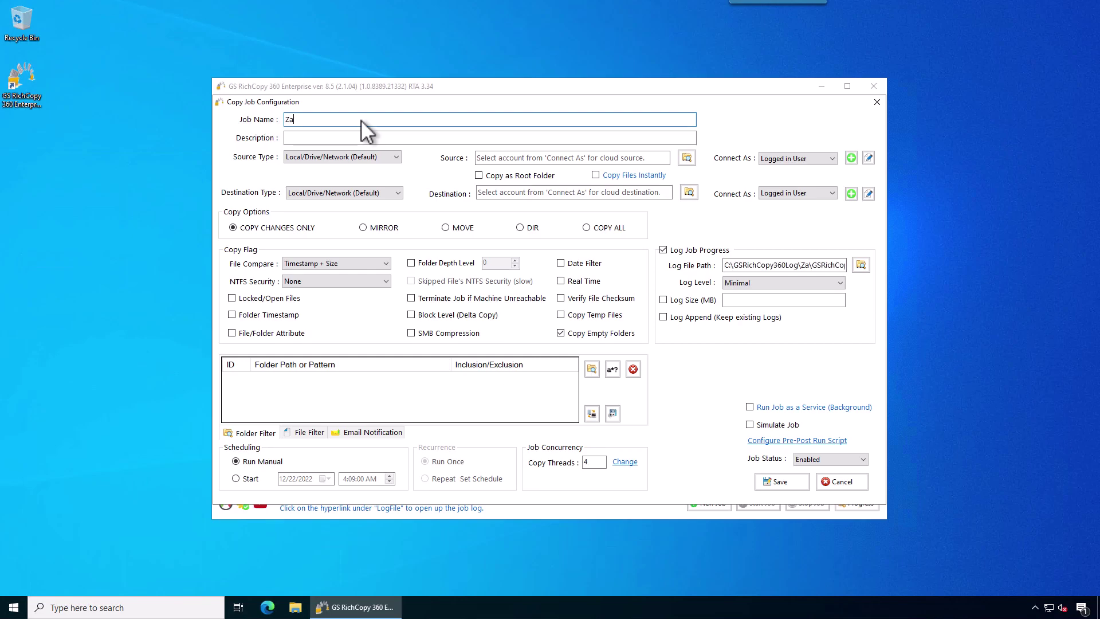
text(dara Cloud Storage Bucket Demo)
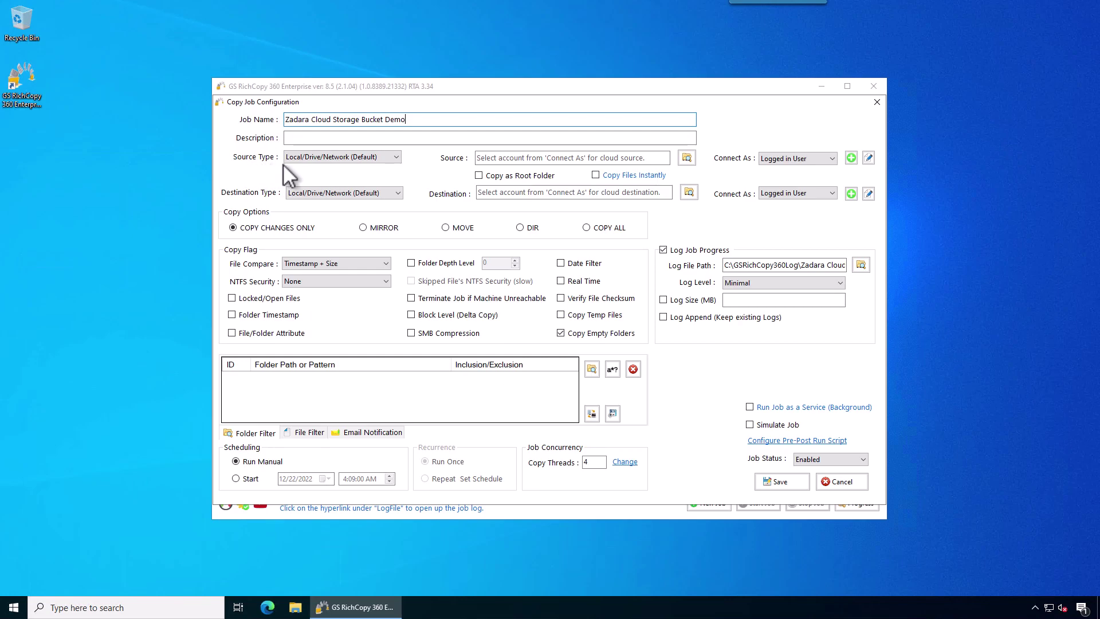
click(322, 158)
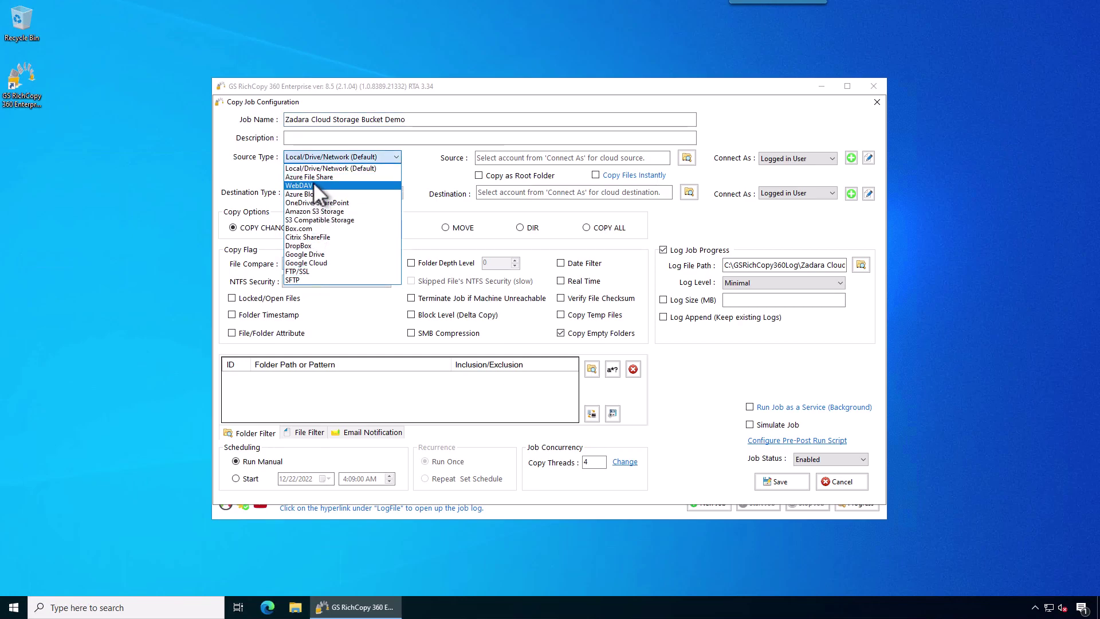
click(425, 154)
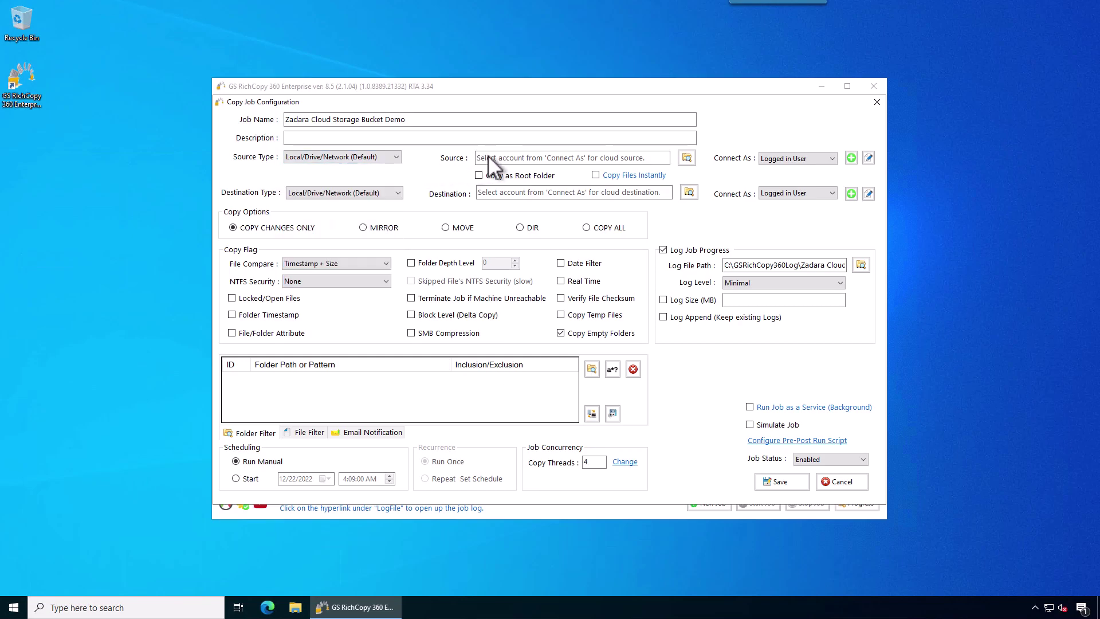
Step: Set the job's source folder to C:\Data
click(625, 158)
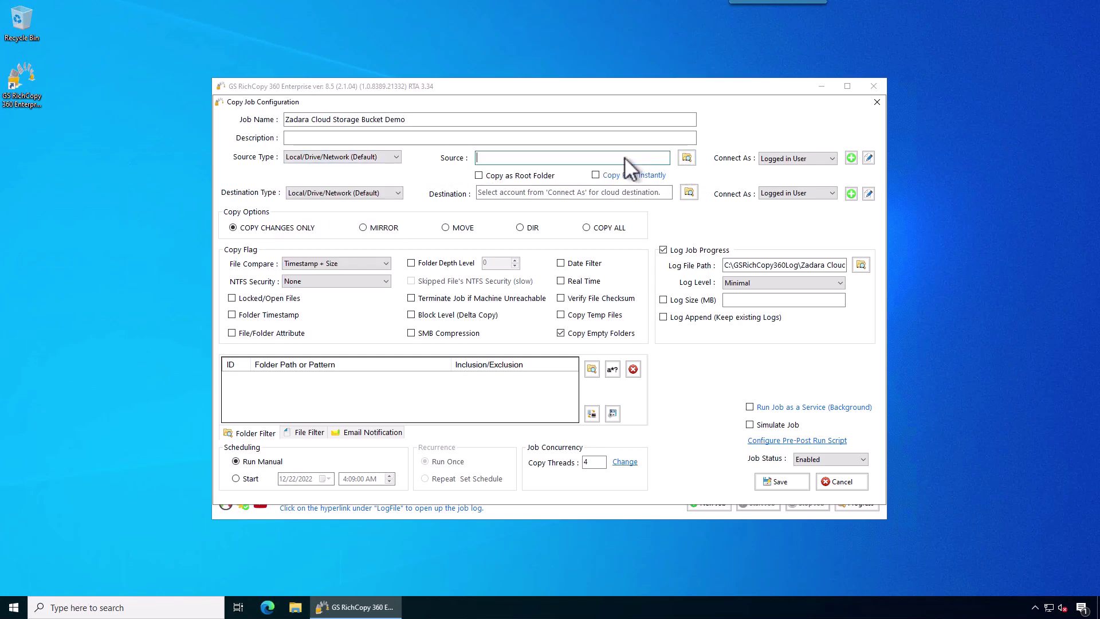
click(688, 157)
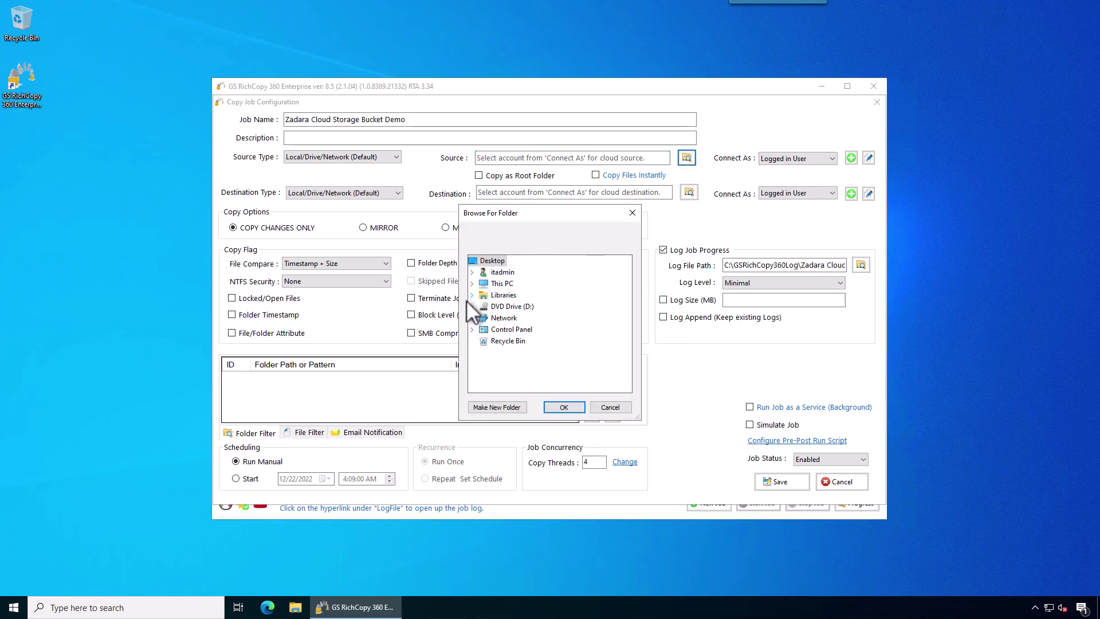
click(472, 283)
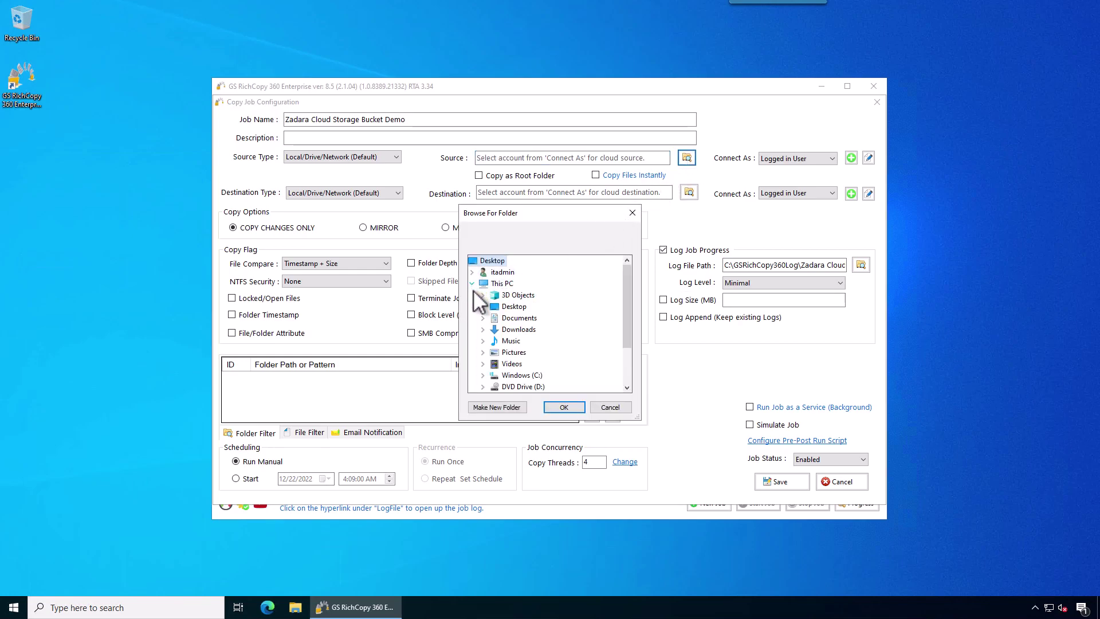
double_click(520, 374)
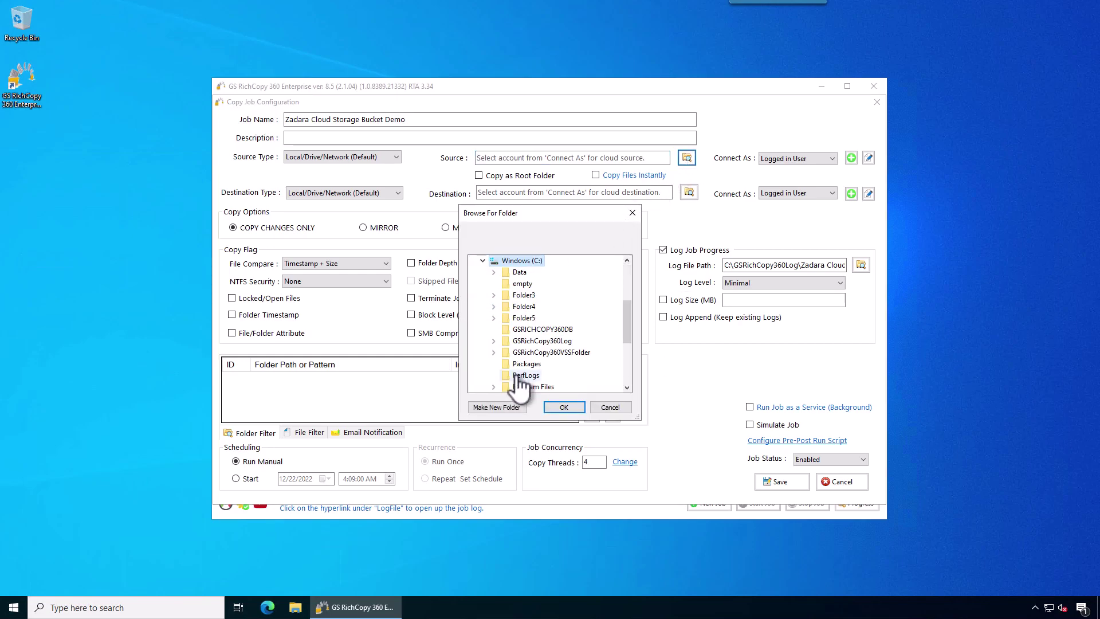
double_click(519, 273)
click(563, 407)
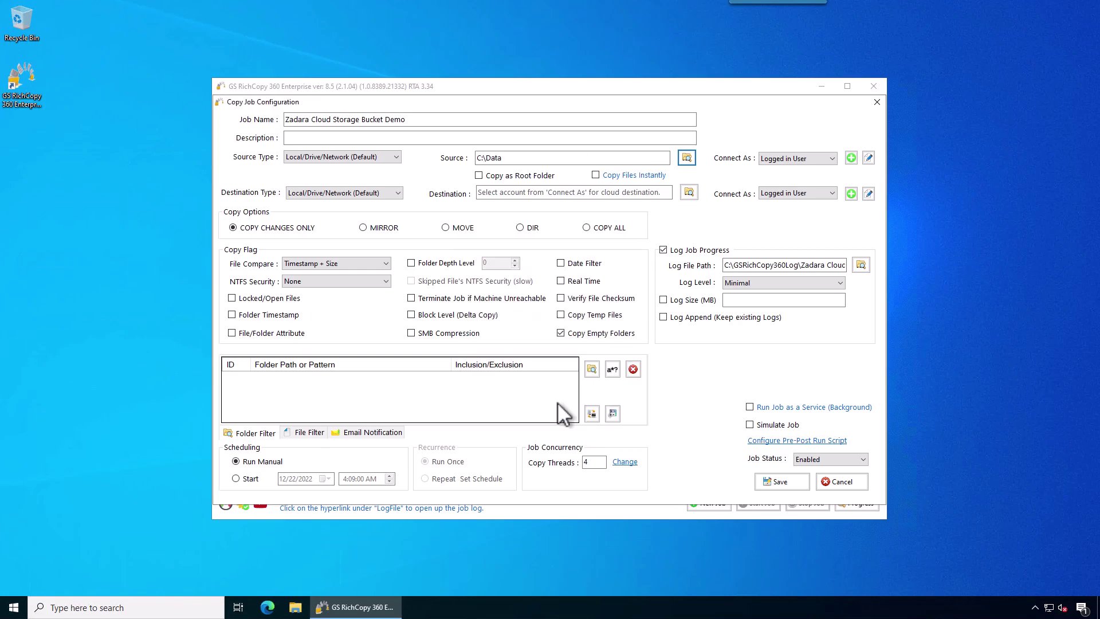
Step: Enable Copy as Root Folder and Copy Files Instantly for the source
click(479, 176)
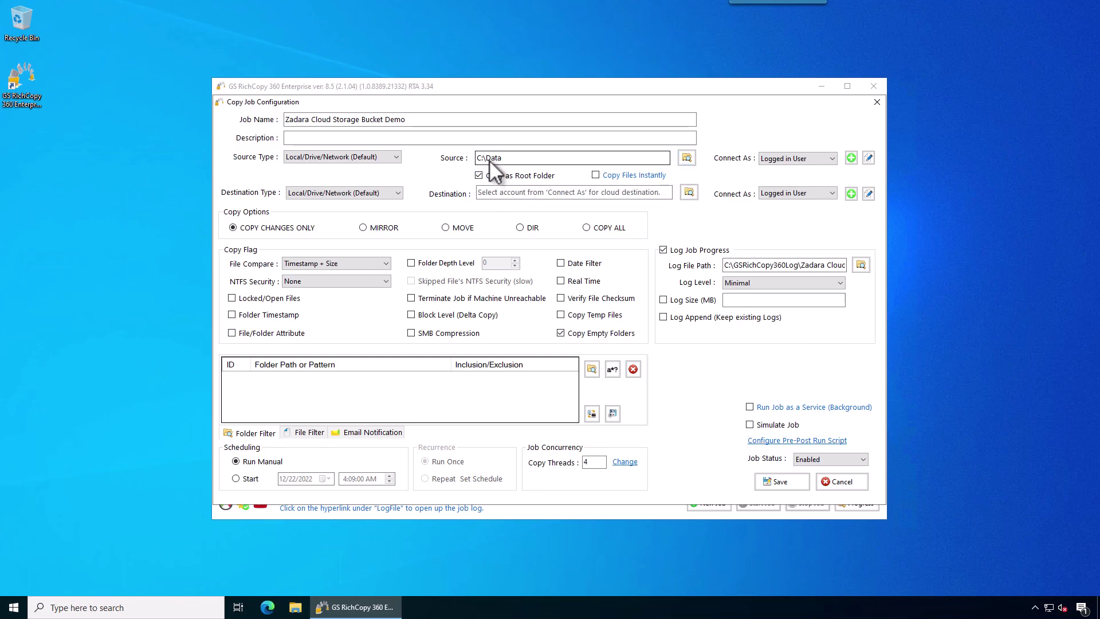
click(489, 159)
key(ctrl+a)
key(BackSpace)
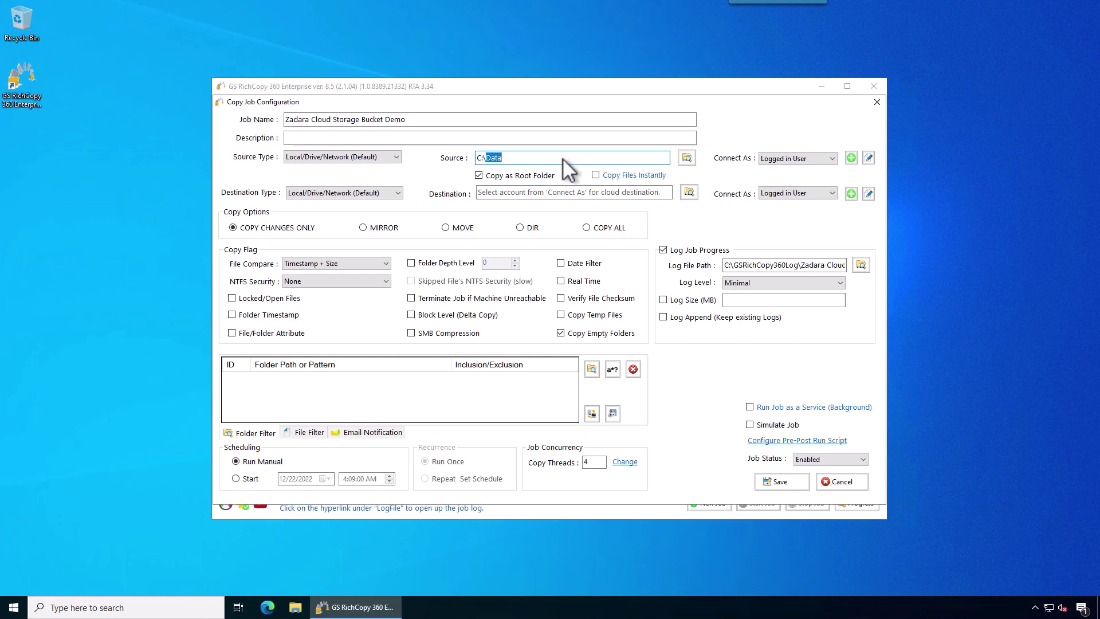
click(479, 176)
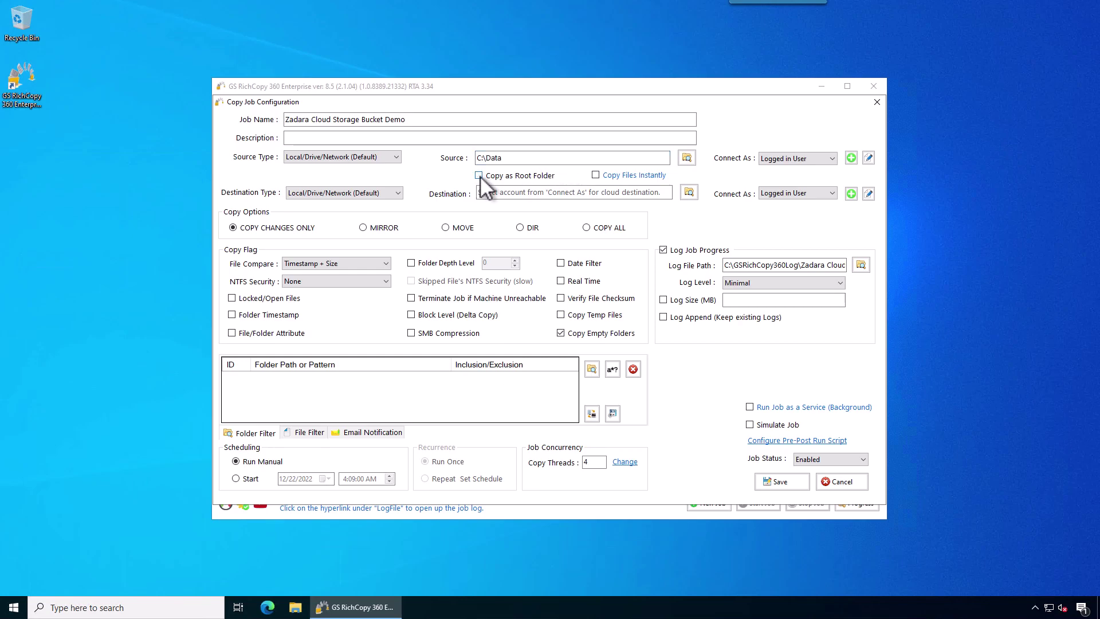
click(520, 159)
click(479, 176)
Step: Set the destination type to S3 Compatible Storage
click(379, 193)
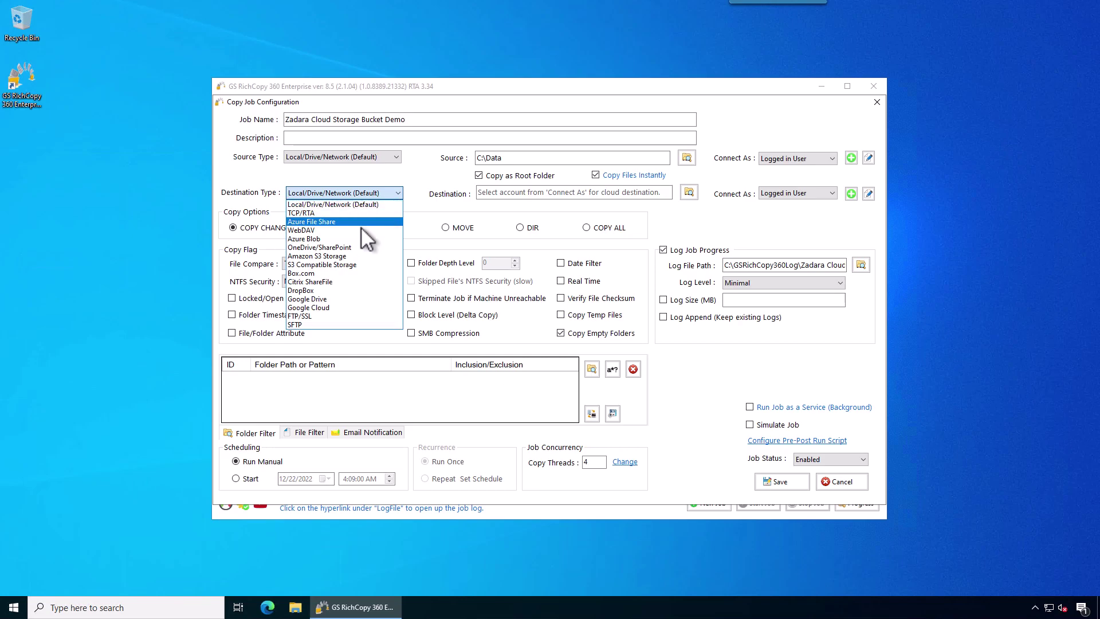
click(344, 264)
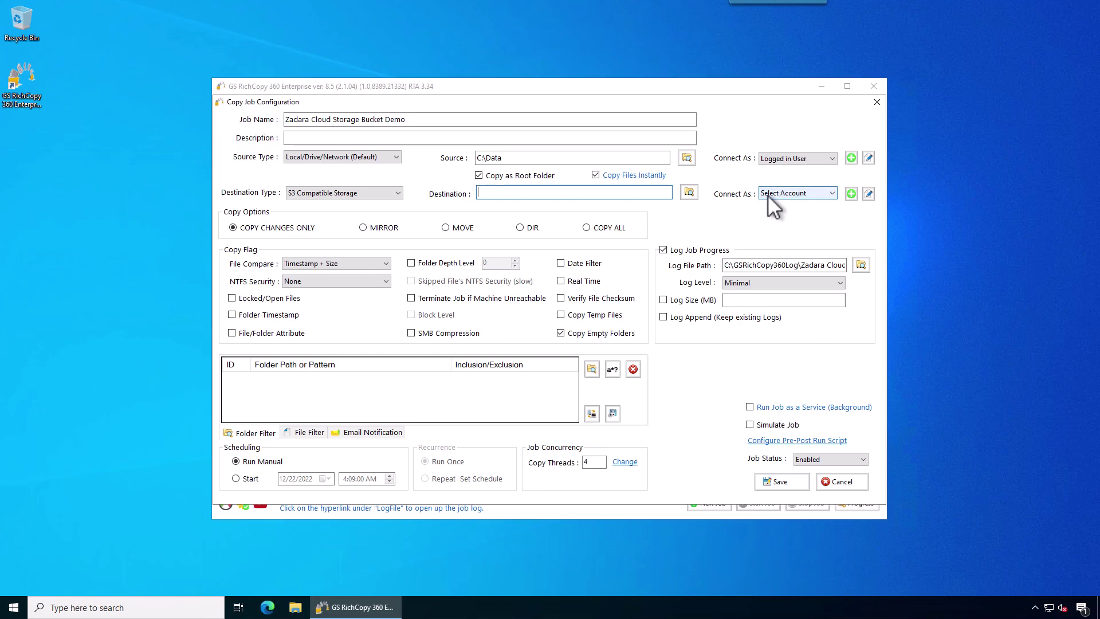
Step: Start a new cloud account with Signature V4 and Path style addressing
click(850, 192)
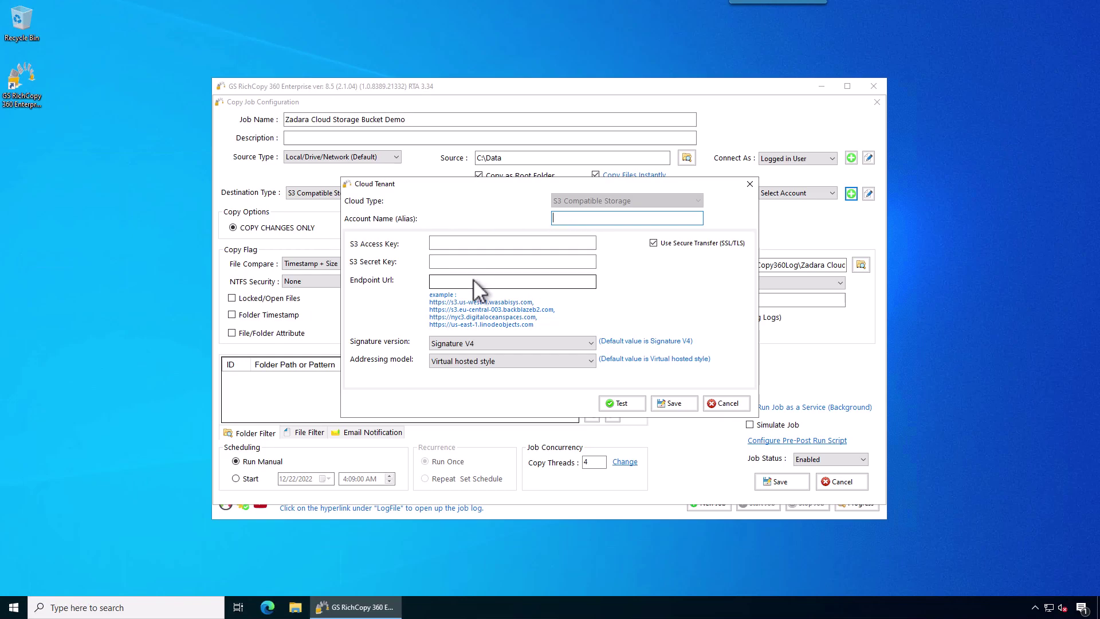
click(499, 341)
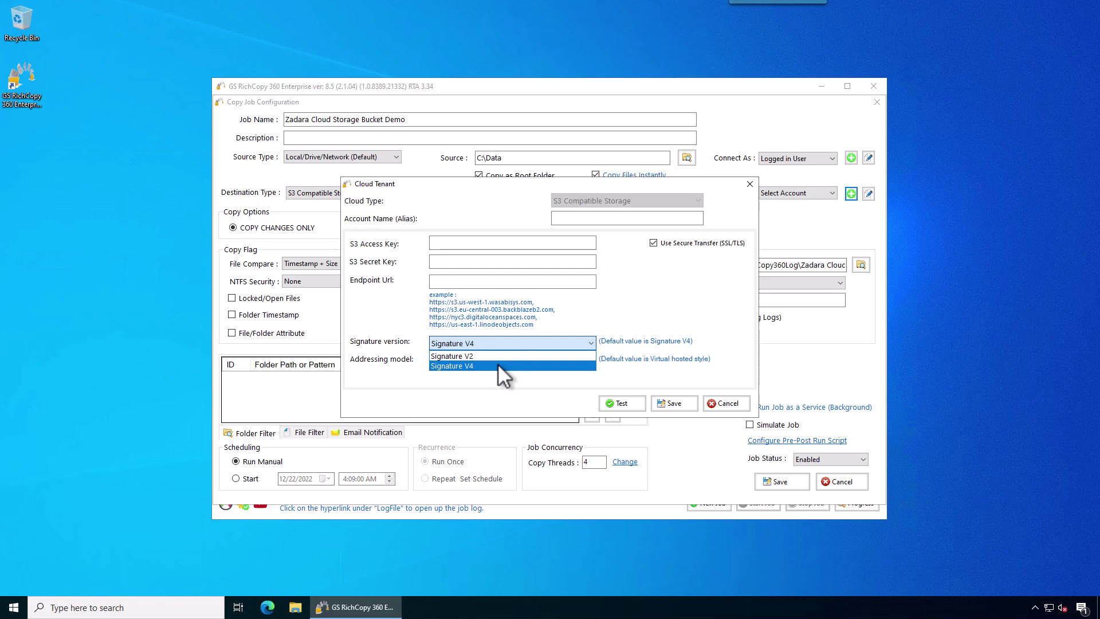
click(497, 365)
click(514, 359)
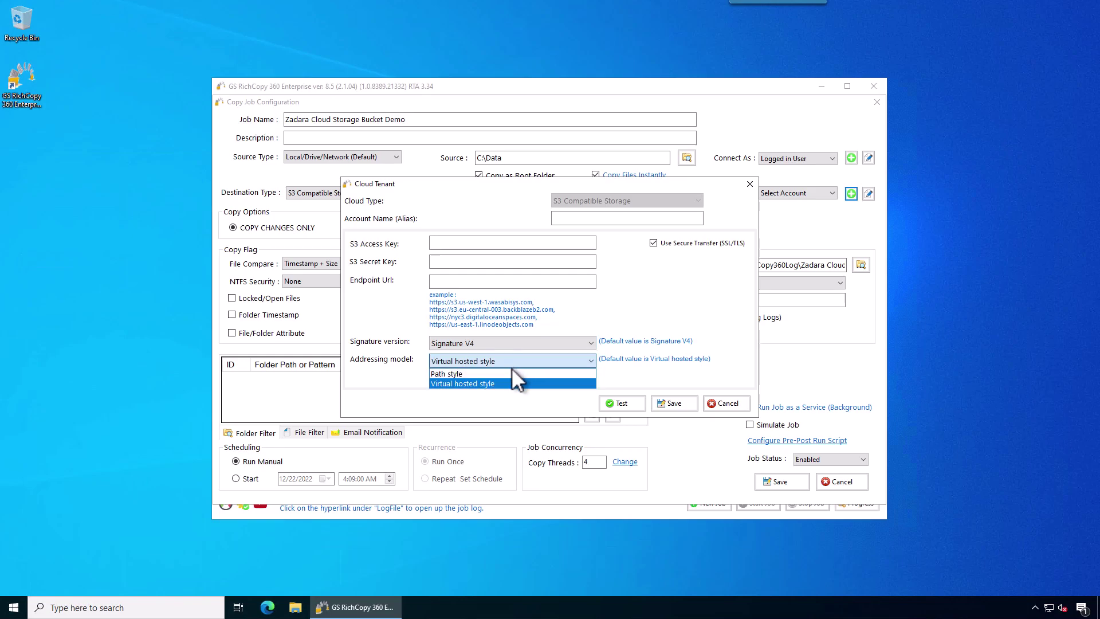
click(508, 372)
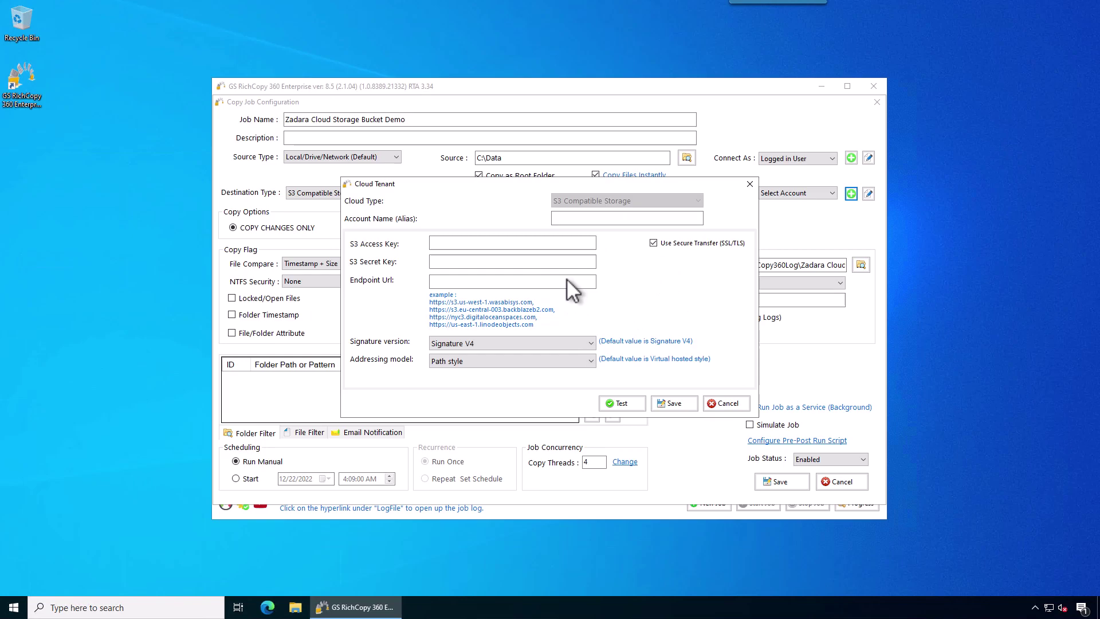
Step: Discard the new account and connect the destination as Zadara Account
click(726, 403)
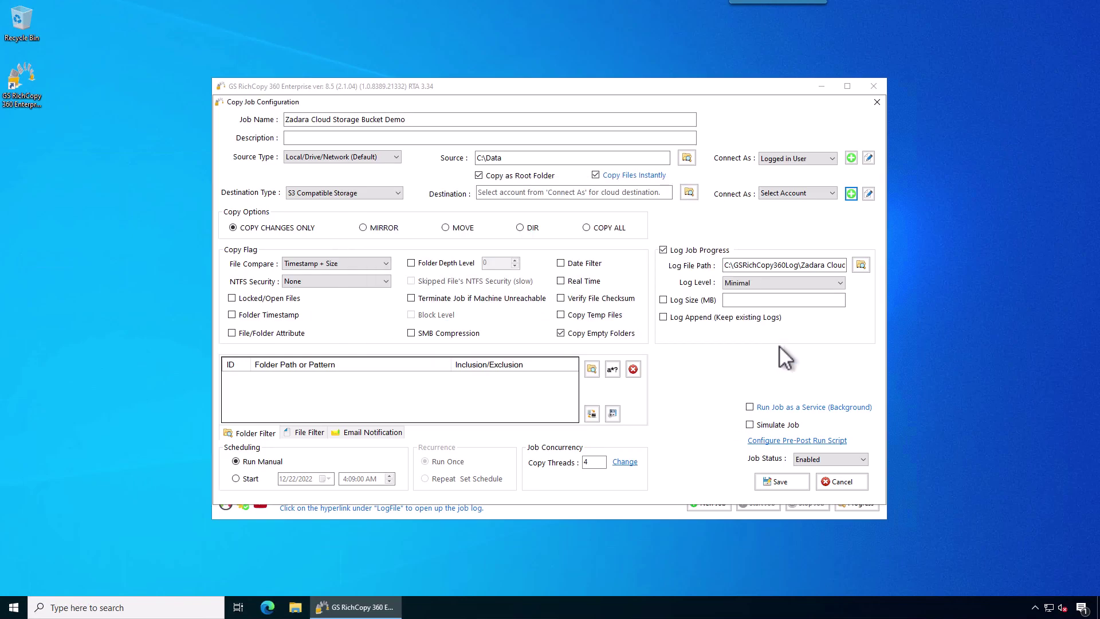
click(790, 193)
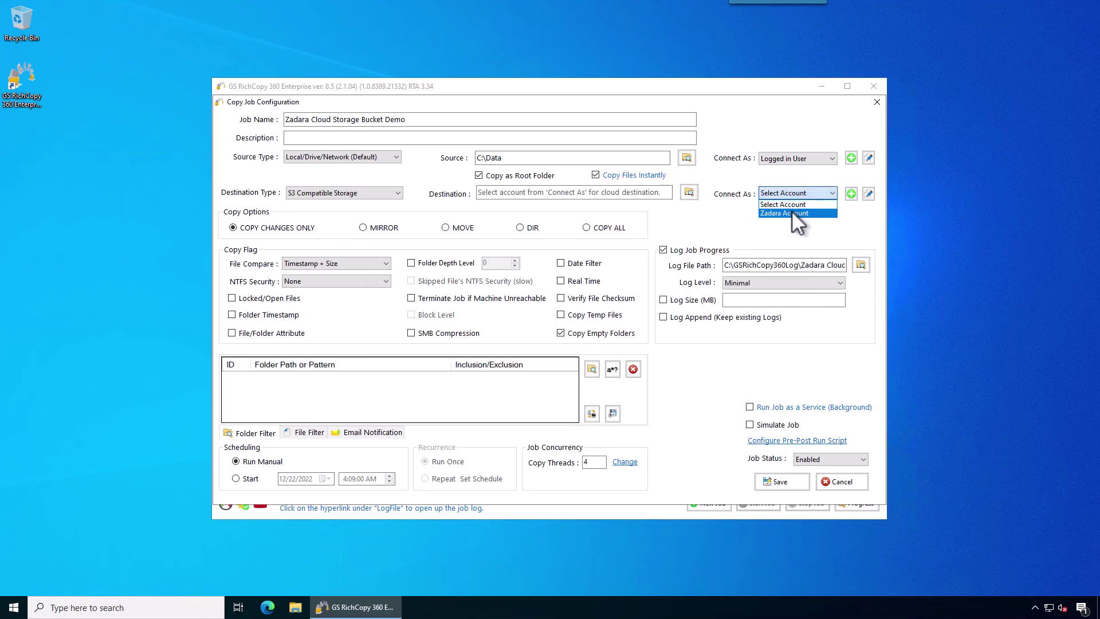
click(791, 212)
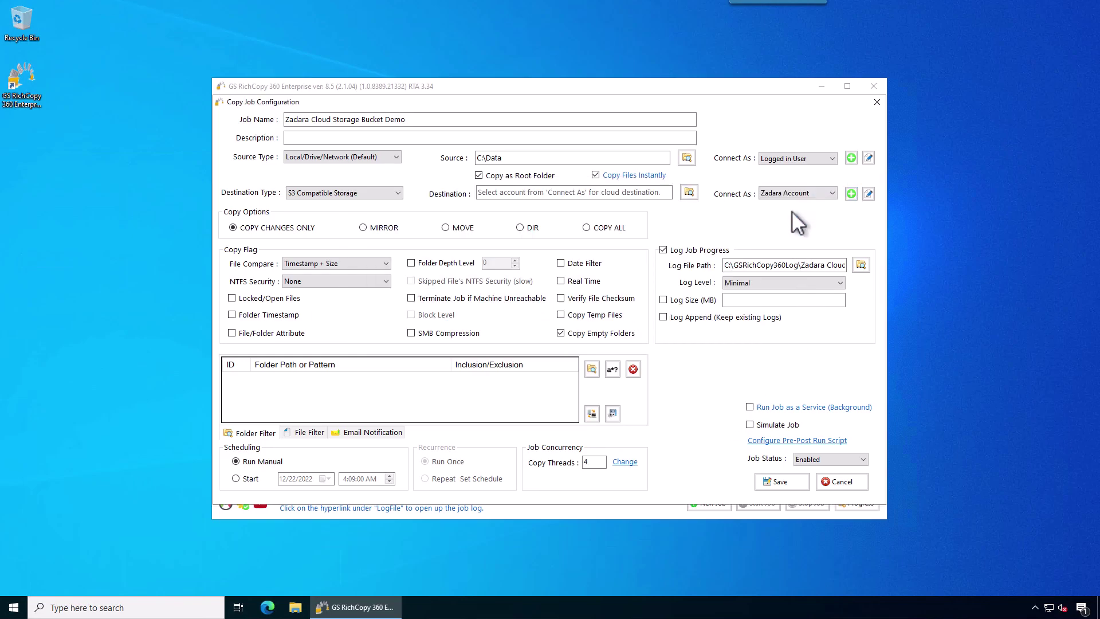
Step: Test the Zadara Account connection to zios.zadarademo.com and save the account
click(867, 193)
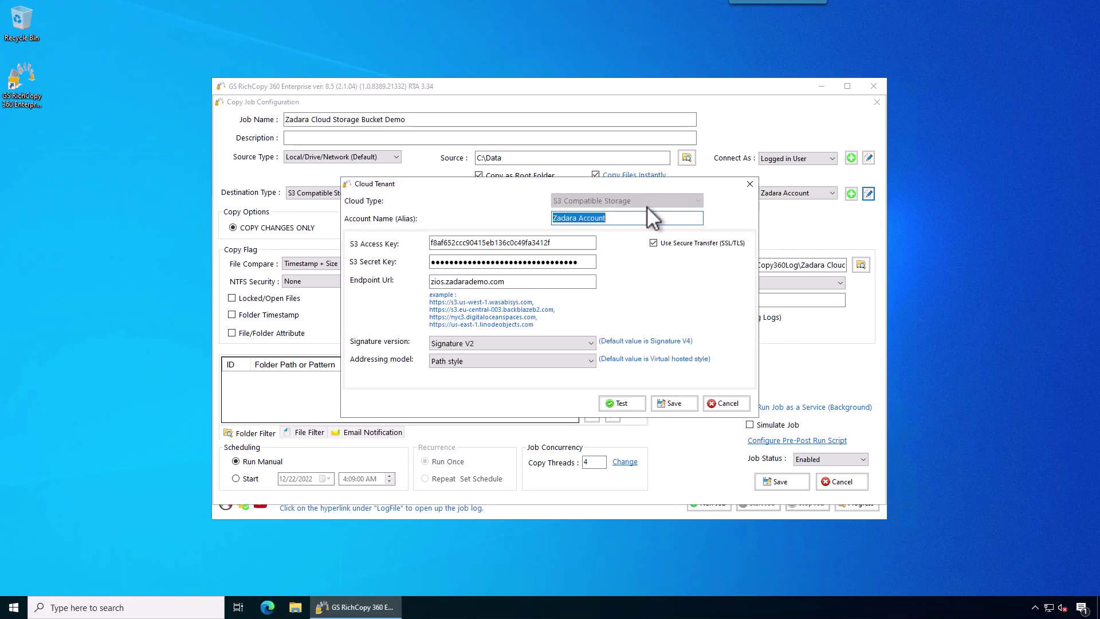
click(619, 220)
click(504, 282)
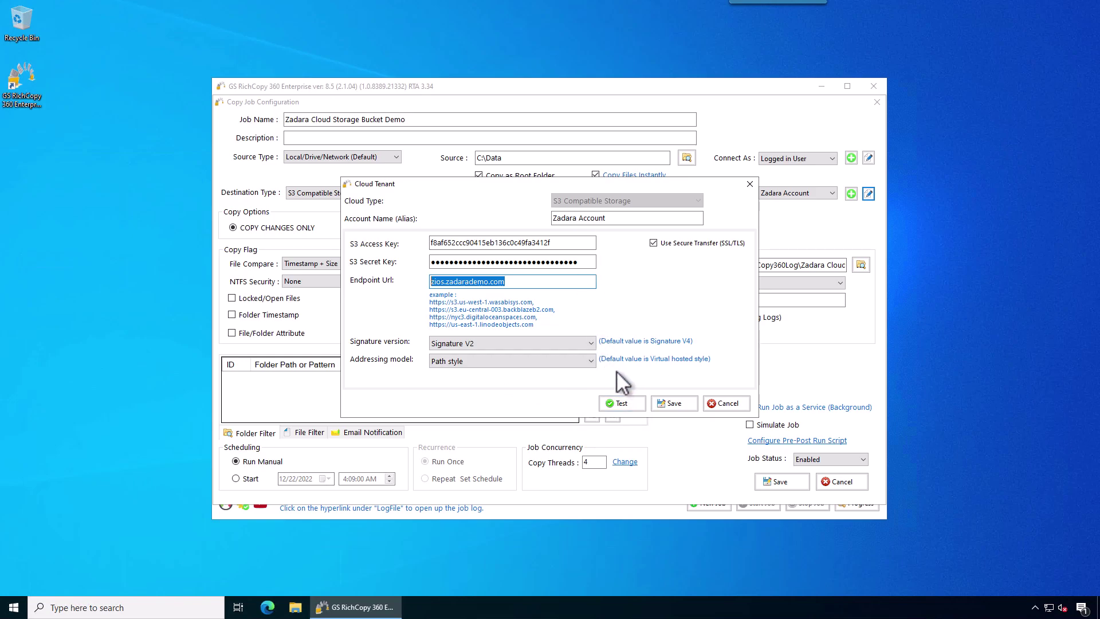
click(631, 402)
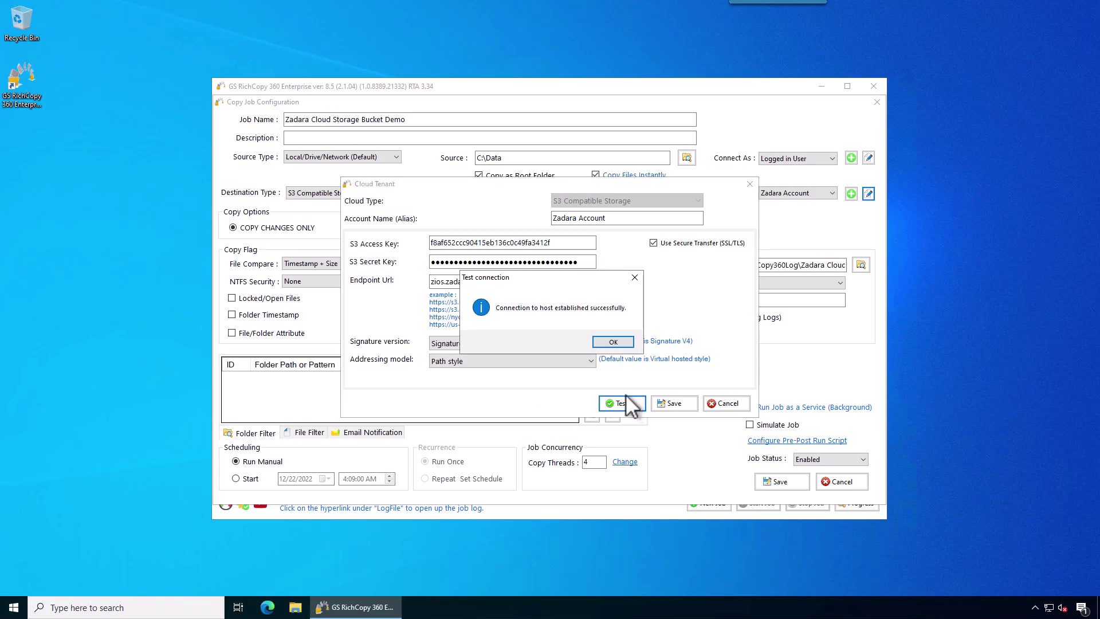
click(614, 342)
click(685, 403)
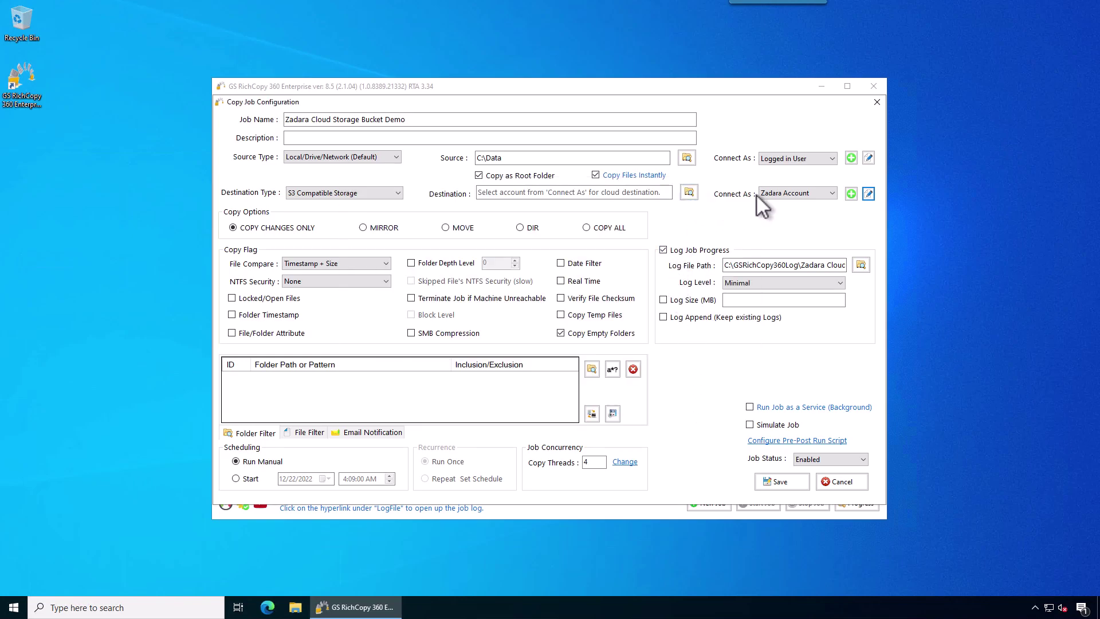
Step: Set the job destination to Bucket-gstest1, giving (Bucket-gstest1)/root:
click(689, 192)
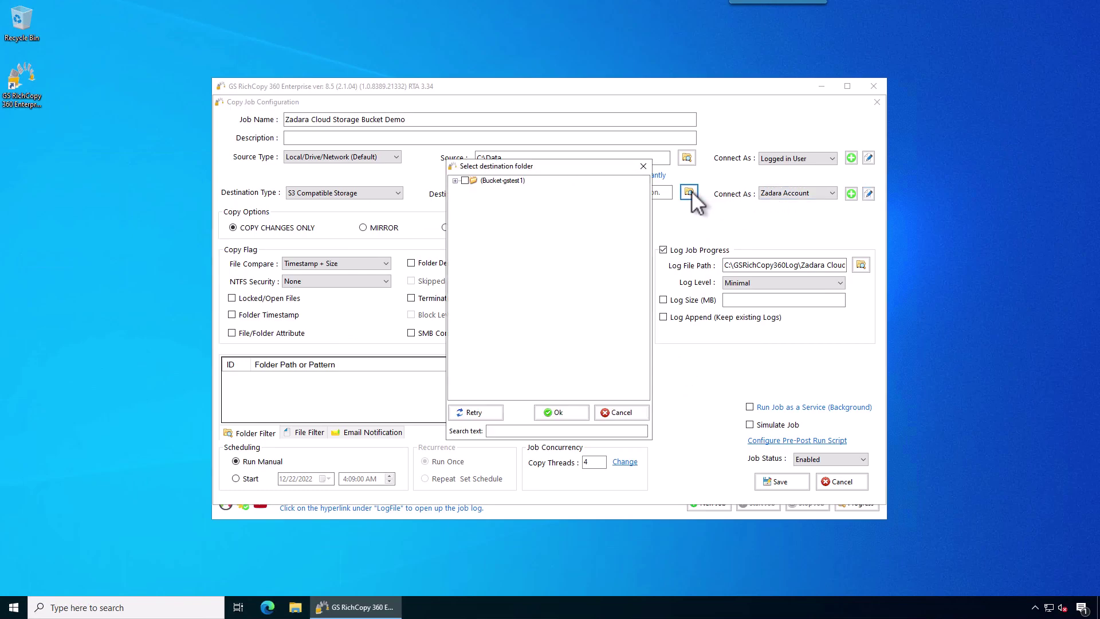
click(465, 180)
click(564, 410)
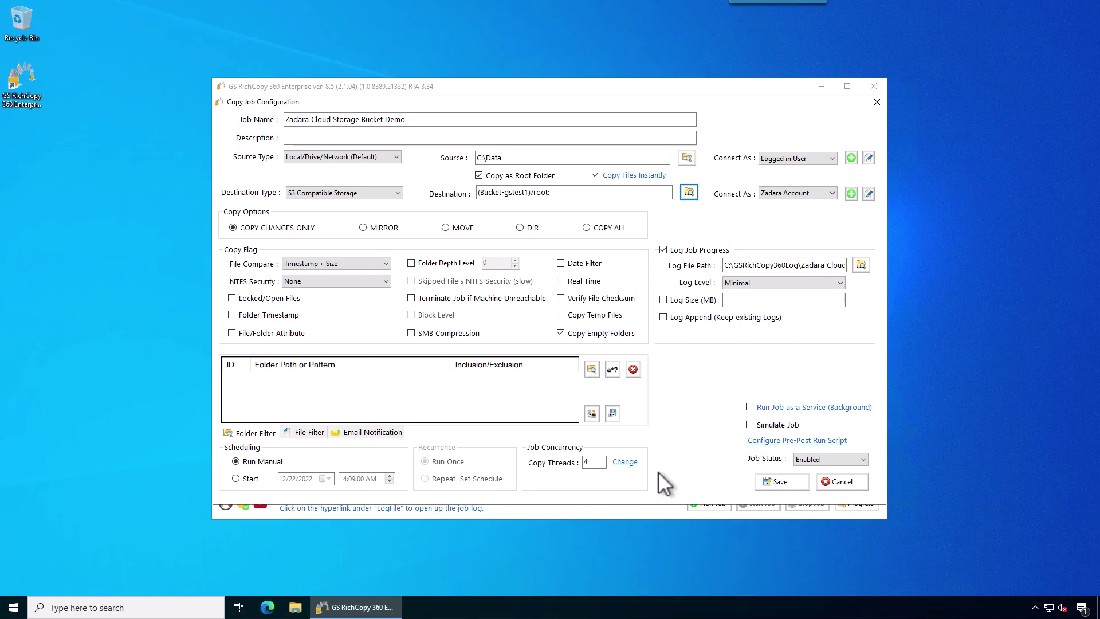
mouse_move(754, 412)
Step: Save job 114 and start it from the jobs list
click(769, 481)
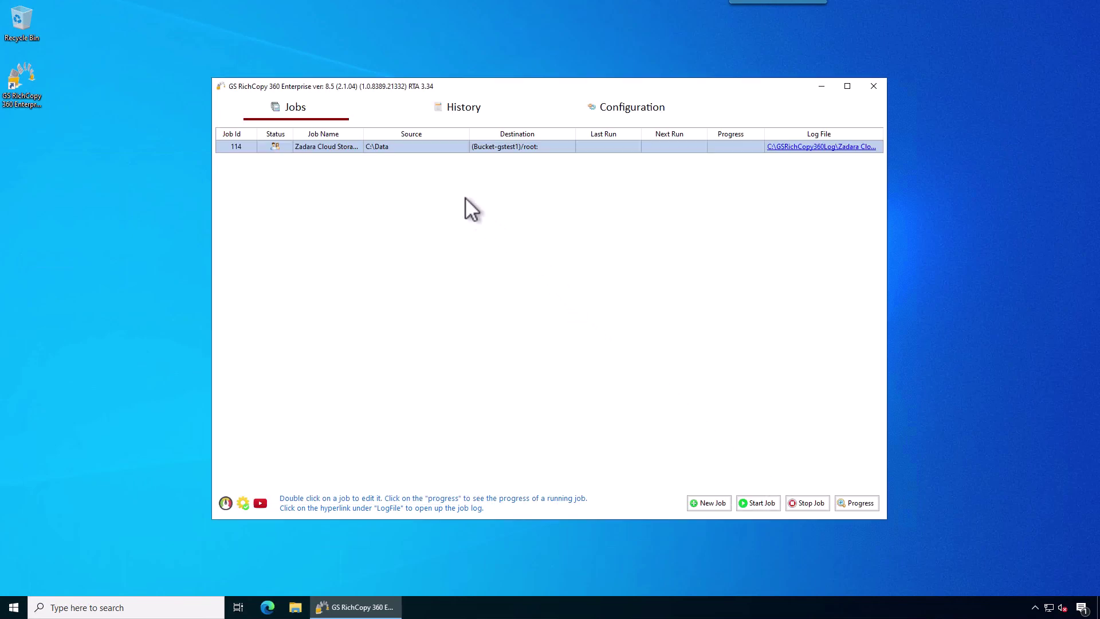
right_click(428, 147)
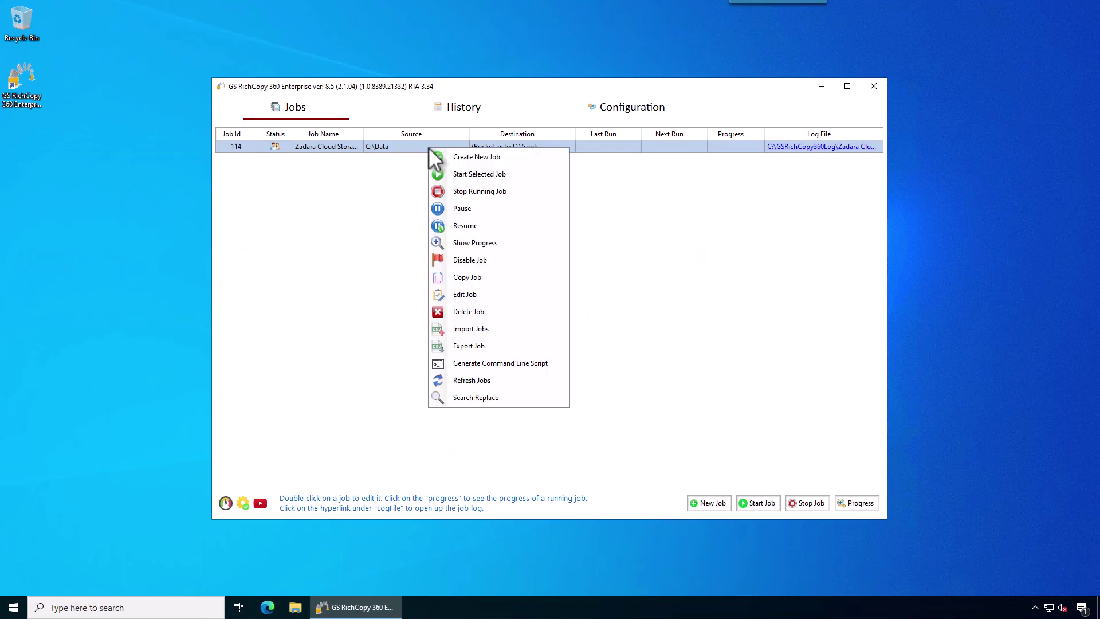
click(446, 173)
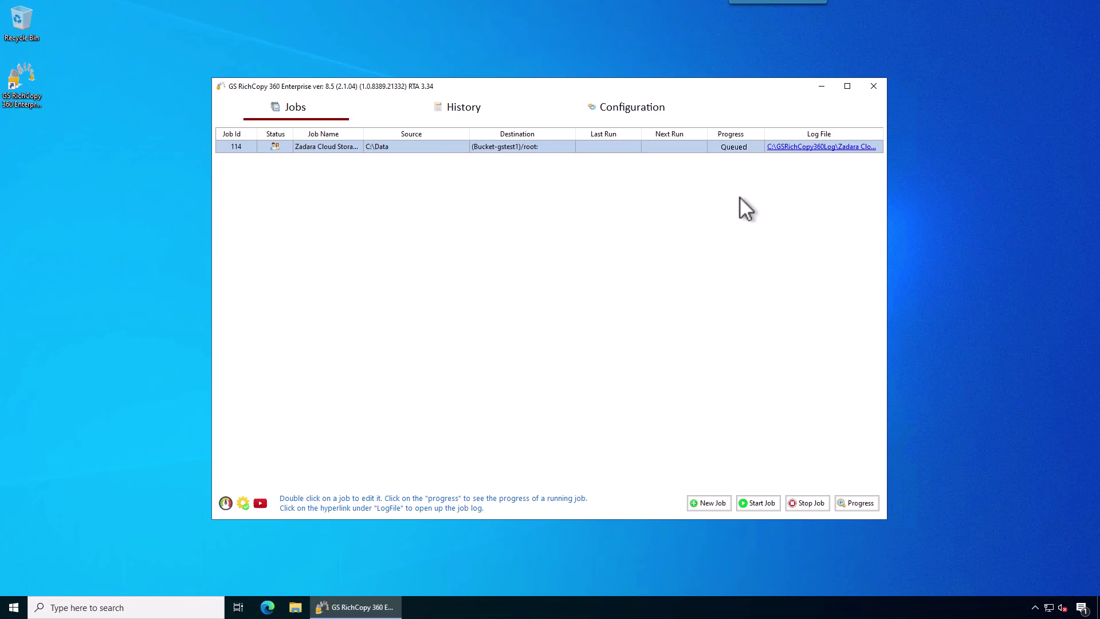
Step: Open the job's run details and watch it copy 15 files successfully
click(727, 147)
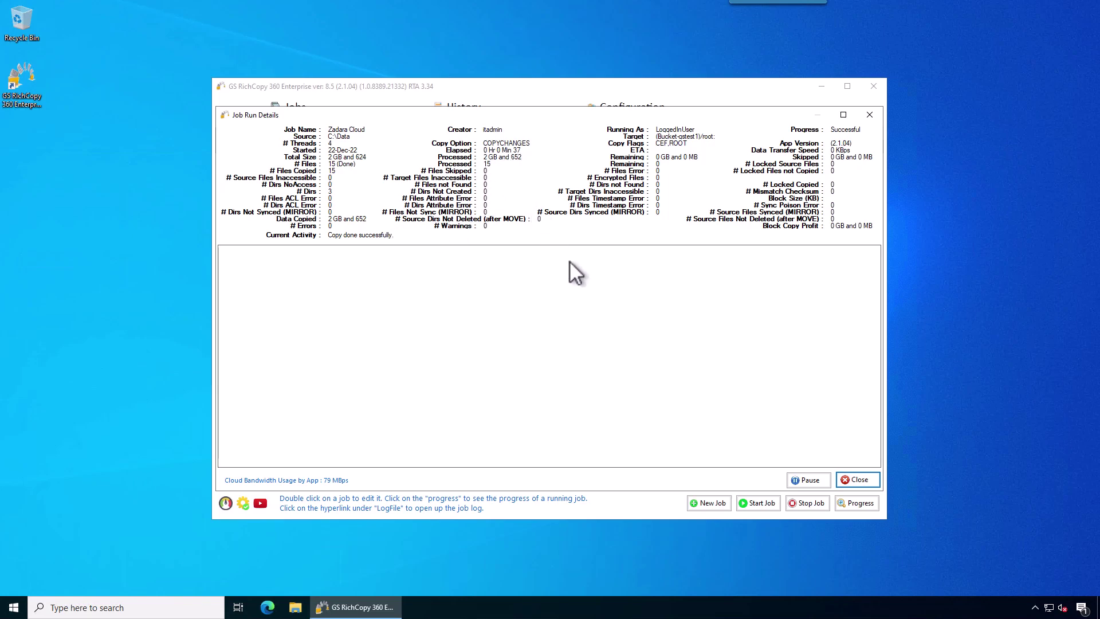
Step: Close the Job Run Details window to see job 114 marked Successful
click(859, 481)
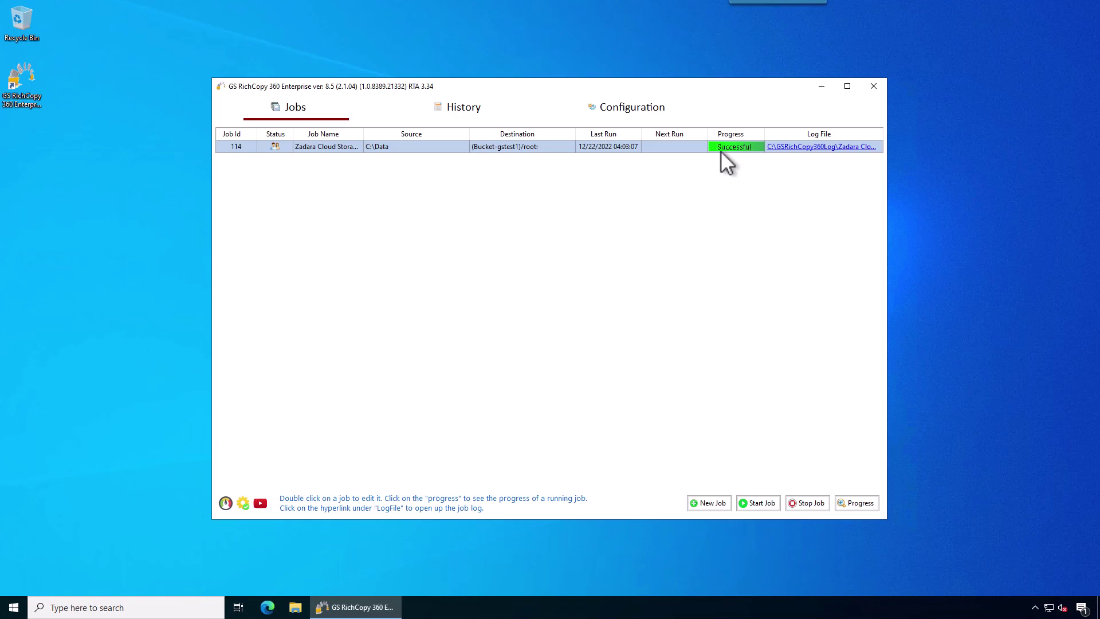
click(797, 148)
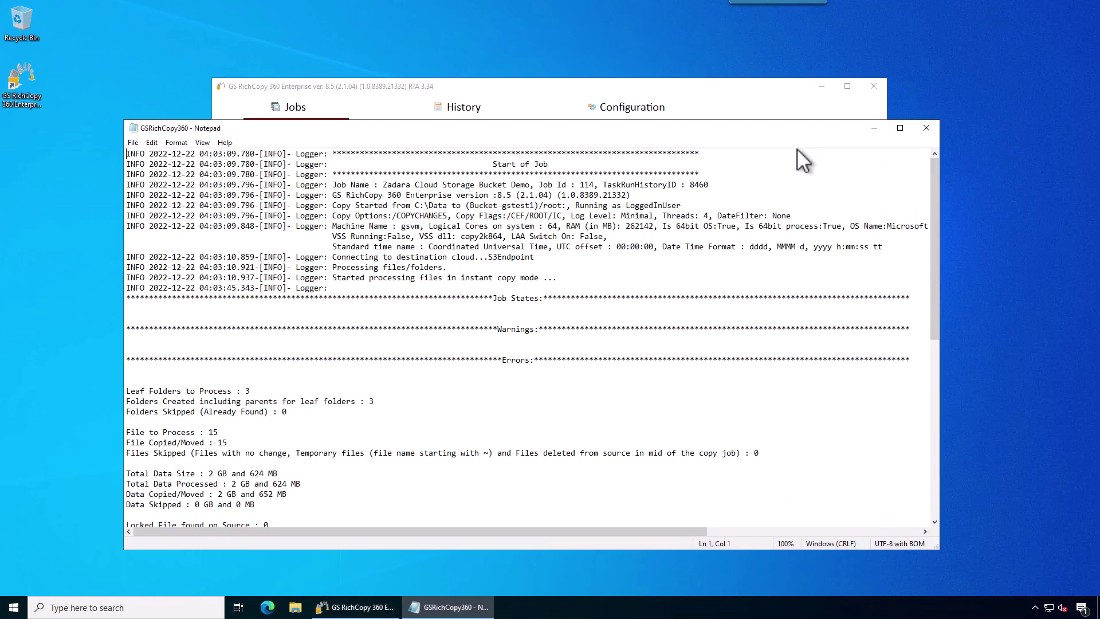
click(538, 377)
drag(399, 365, 313, 363)
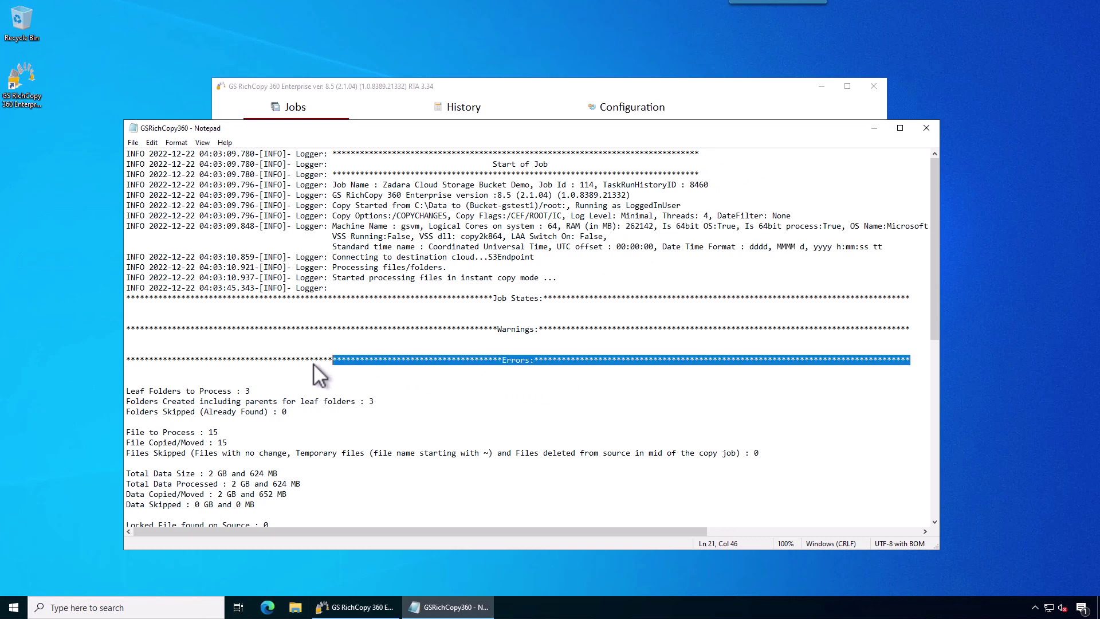
drag(185, 359, 359, 369)
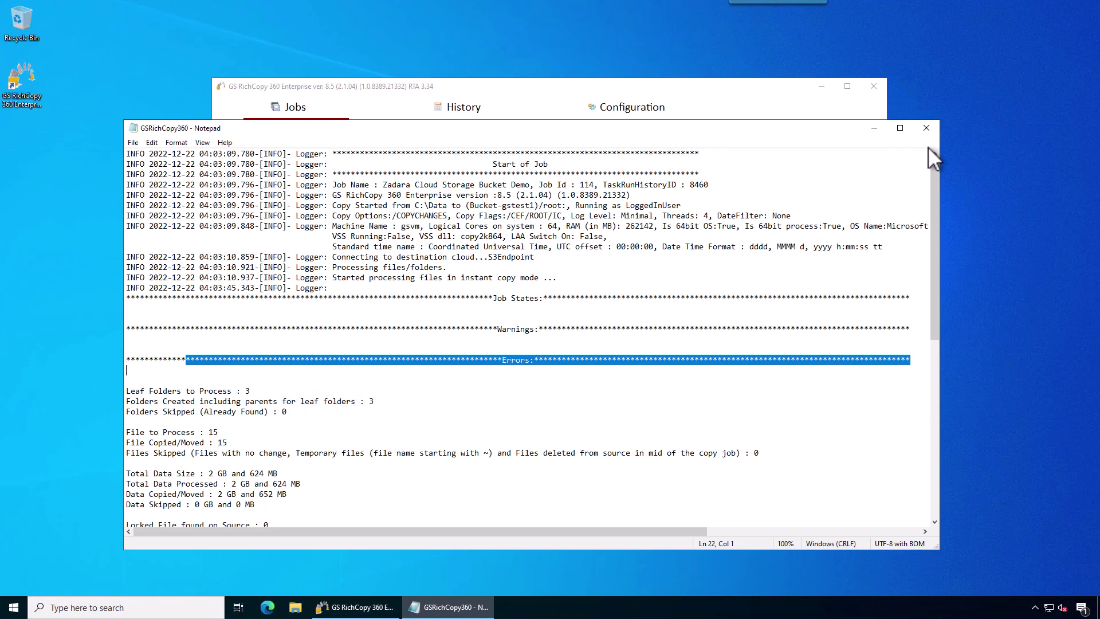
click(927, 129)
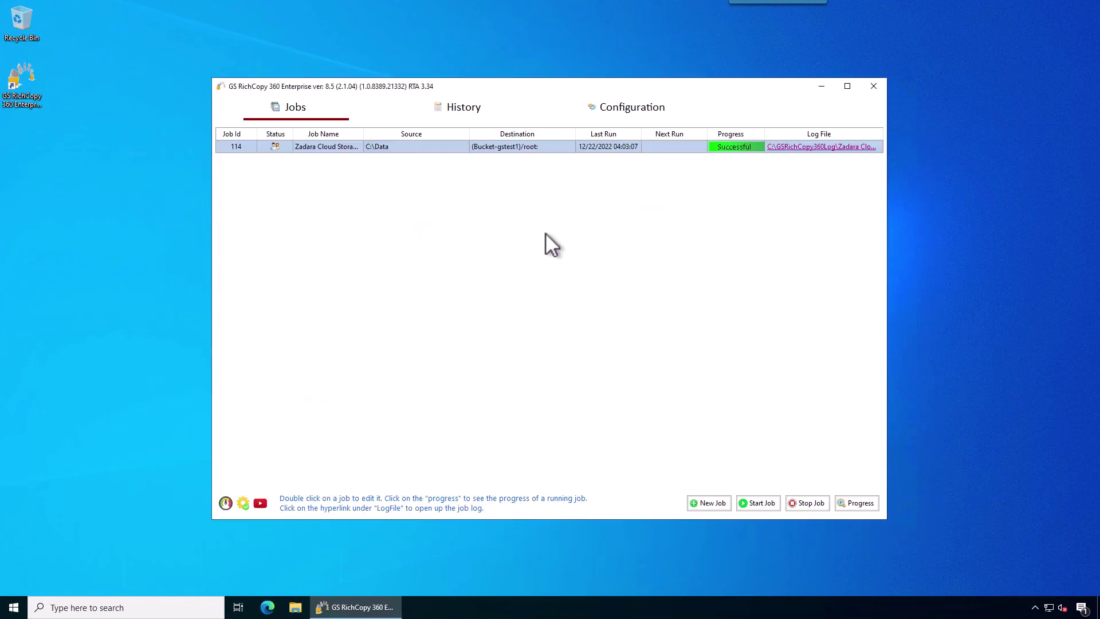